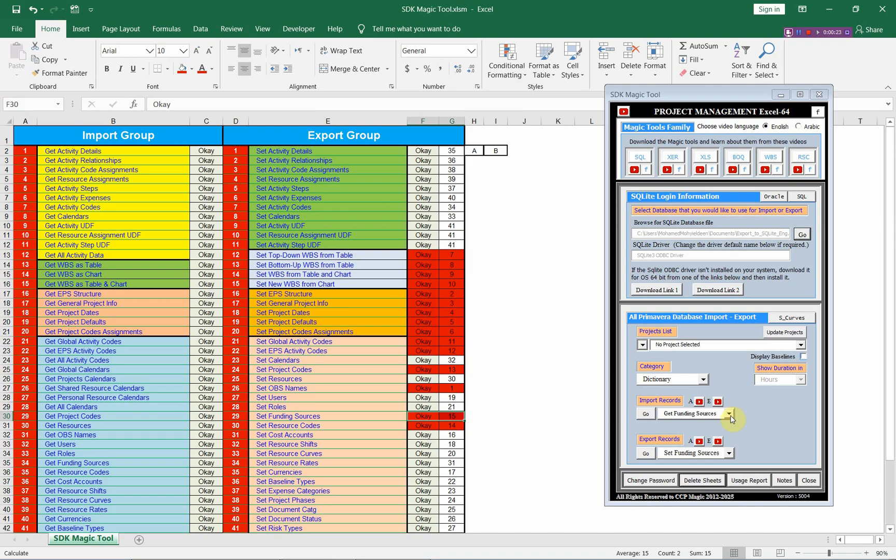
Import the funding sources from the Export_to_SQLite_Eng.db database into a worksheet.
left_click(646, 414)
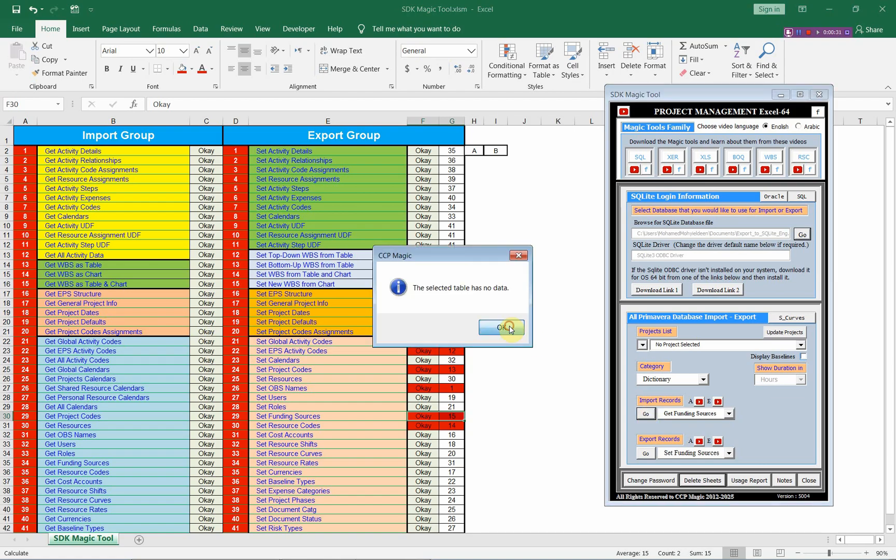
left_click(509, 326)
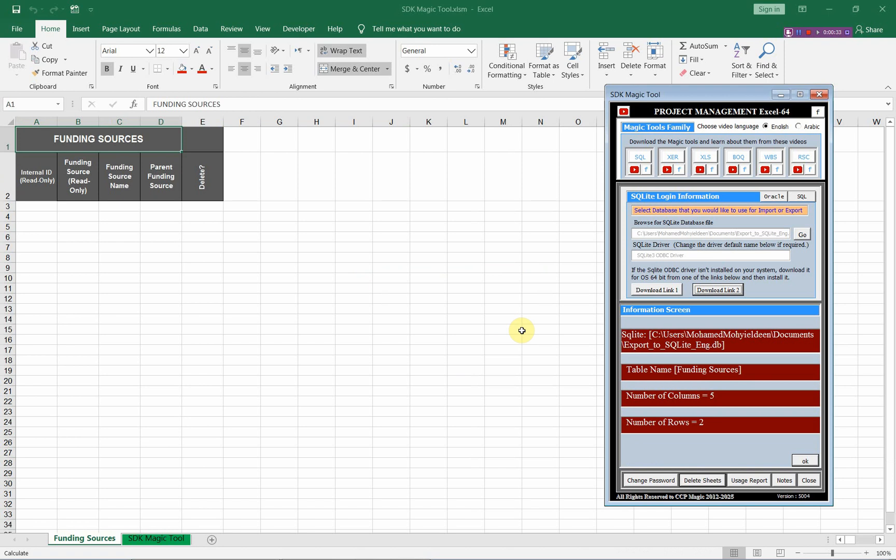
left_click(33, 206)
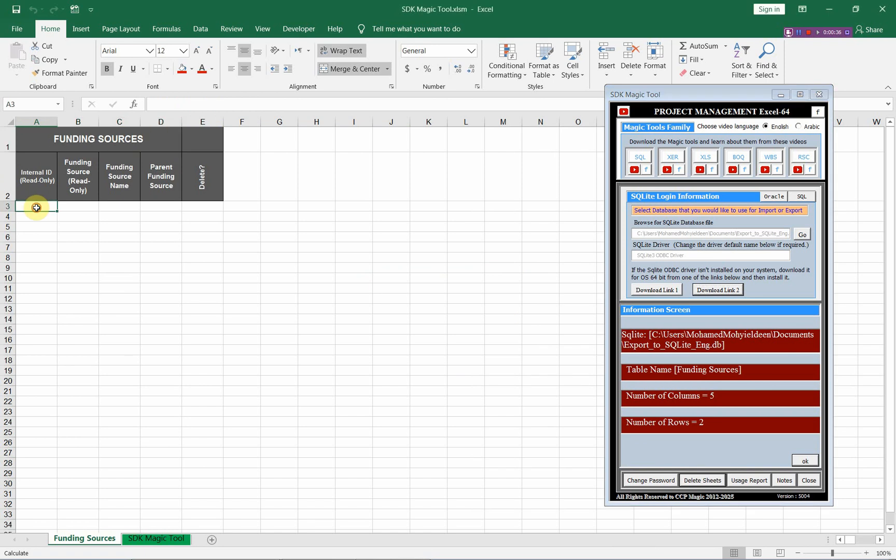
Switch to Primavera P6, inspect the enterprise Funding Sources list, and return to the Excel workbook.
key("alt+Tab")
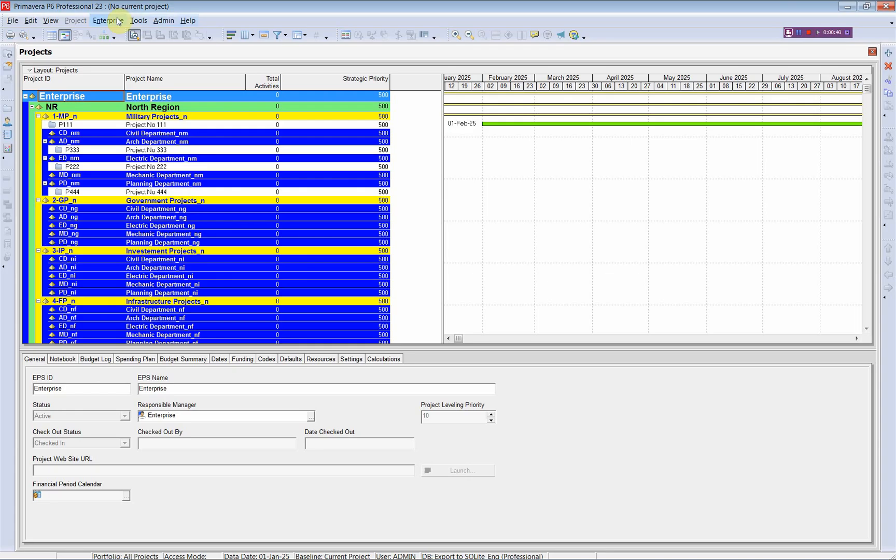
left_click(109, 21)
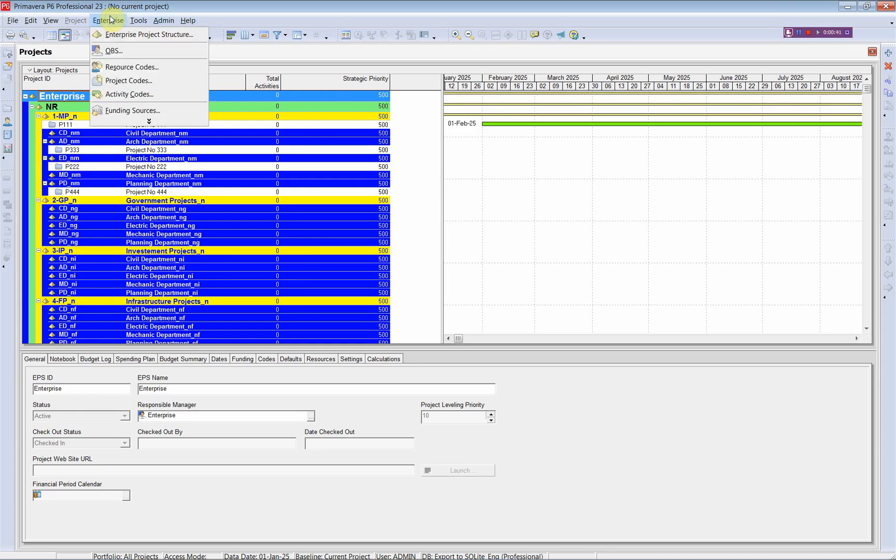
left_click(127, 110)
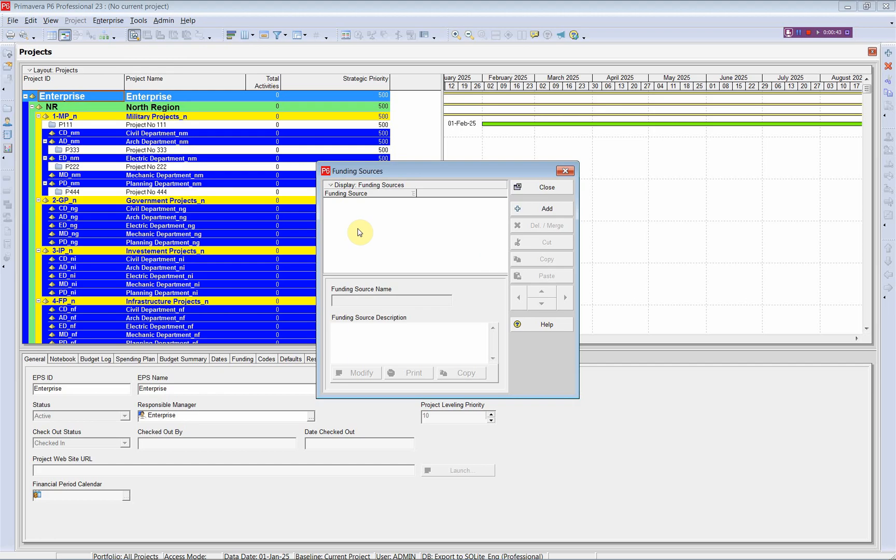
left_click(547, 188)
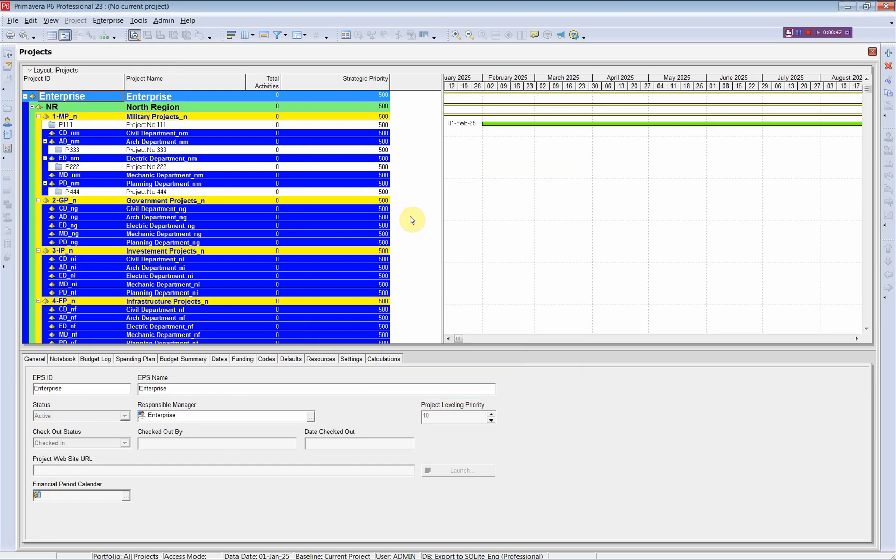
key("alt+Tab")
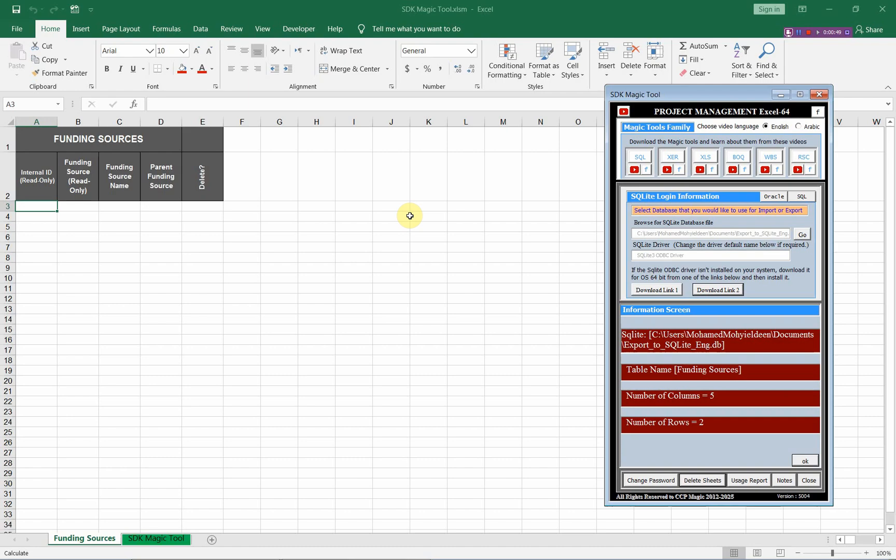
Select Import_from_SQLite_Eng.db as the SQLite database and import its funding sources into the Funding Sources sheet.
left_click(46, 204)
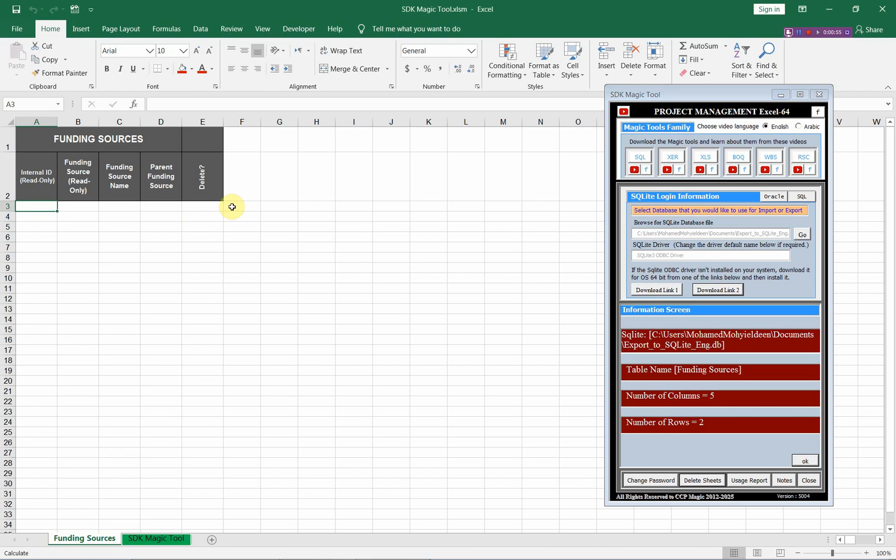
left_click_drag(232, 207, 408, 341)
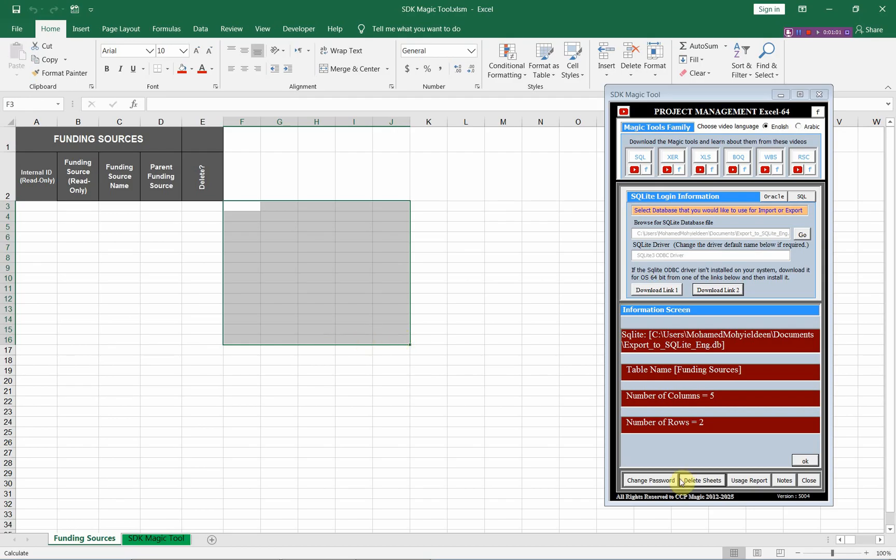
left_click(806, 461)
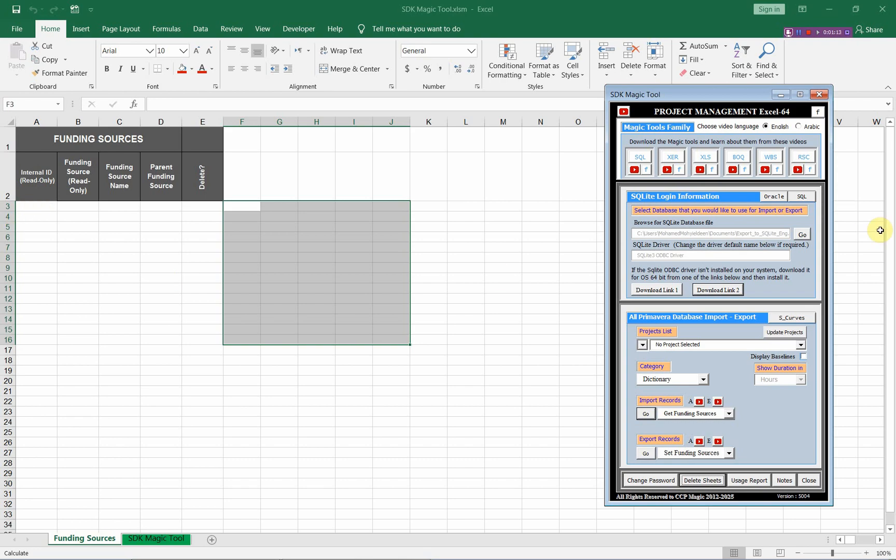
left_click(802, 236)
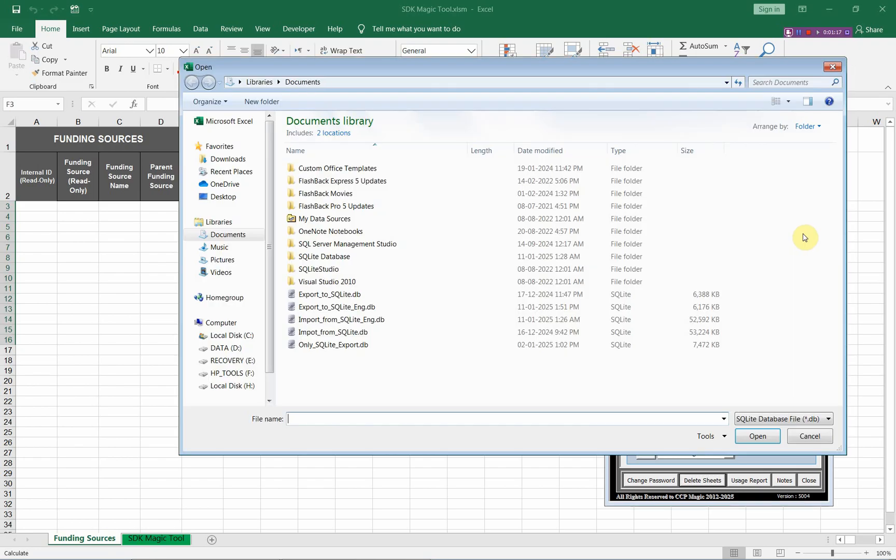
left_click(331, 318)
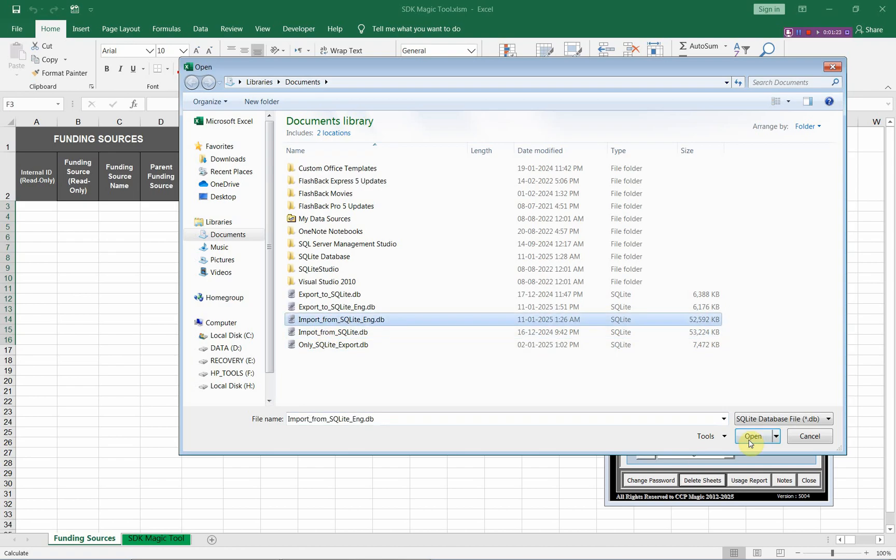
left_click(753, 437)
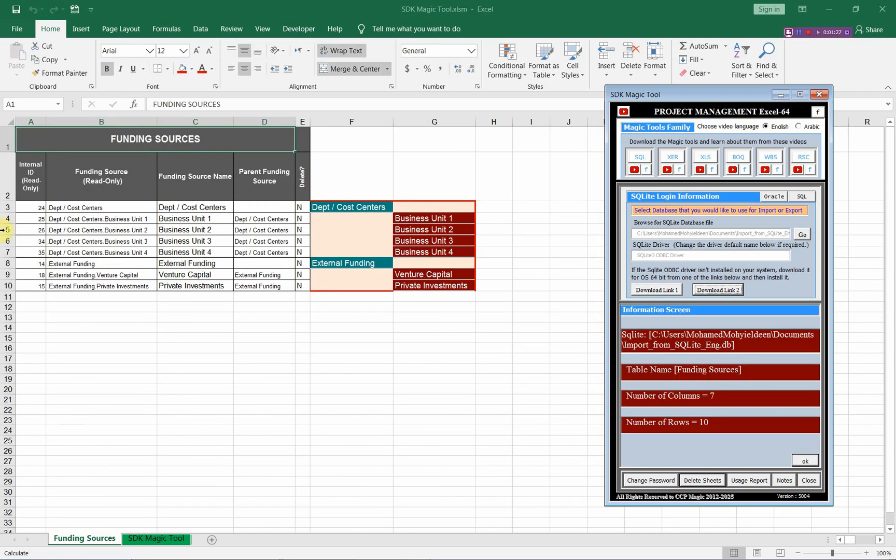
left_click(26, 205)
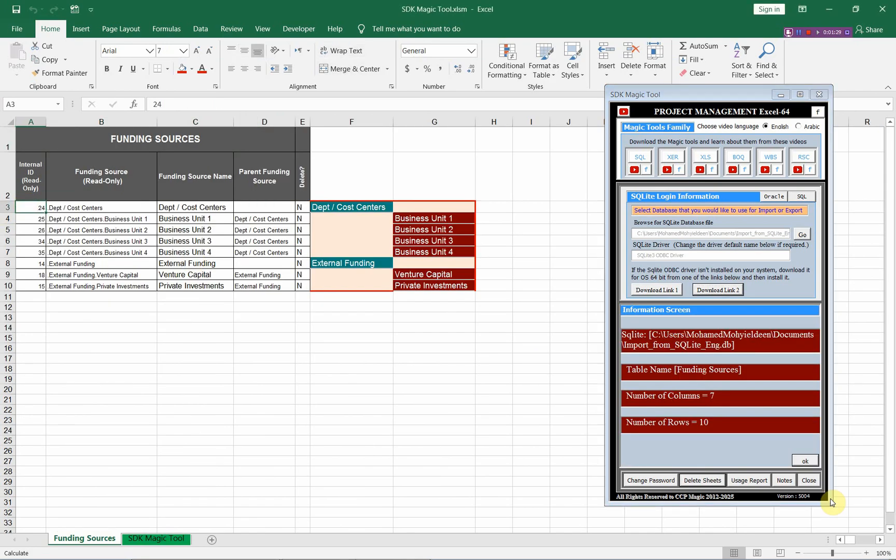
left_click(804, 461)
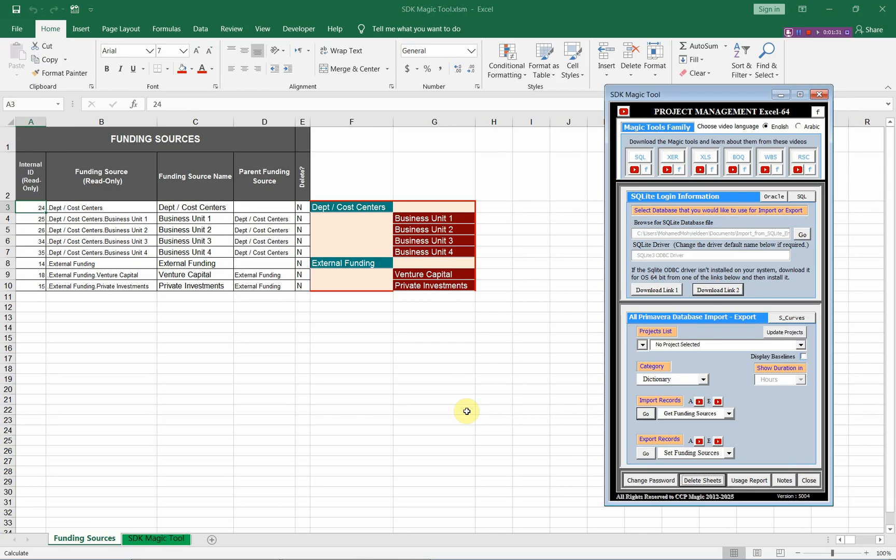
Clear the Internal IDs in A3:A10 and the remaining funding source table cells in B3:E11.
left_click_drag(28, 207, 27, 286)
key("Delete")
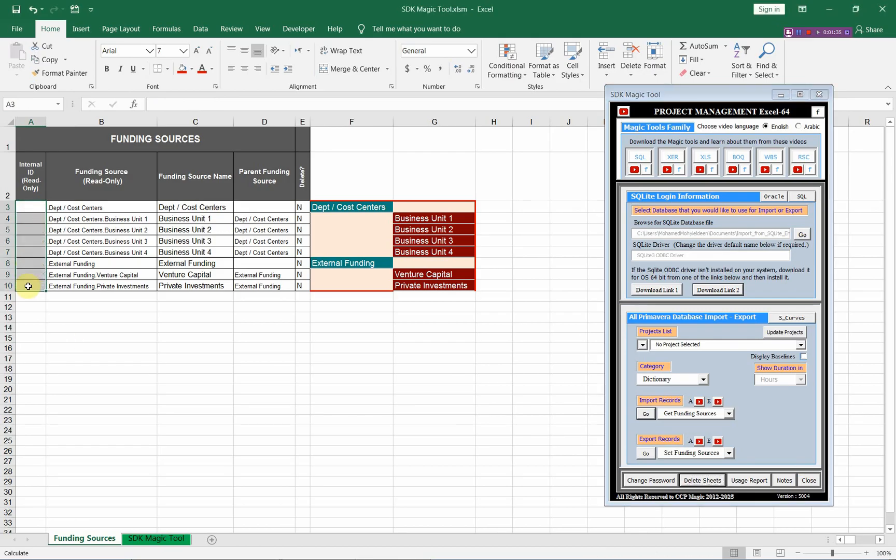
left_click(35, 207)
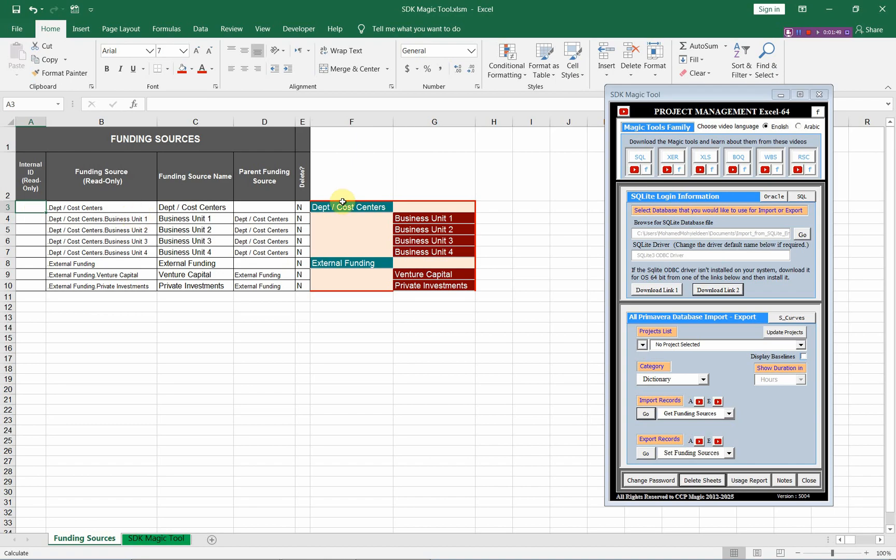
left_click_drag(342, 205, 428, 292)
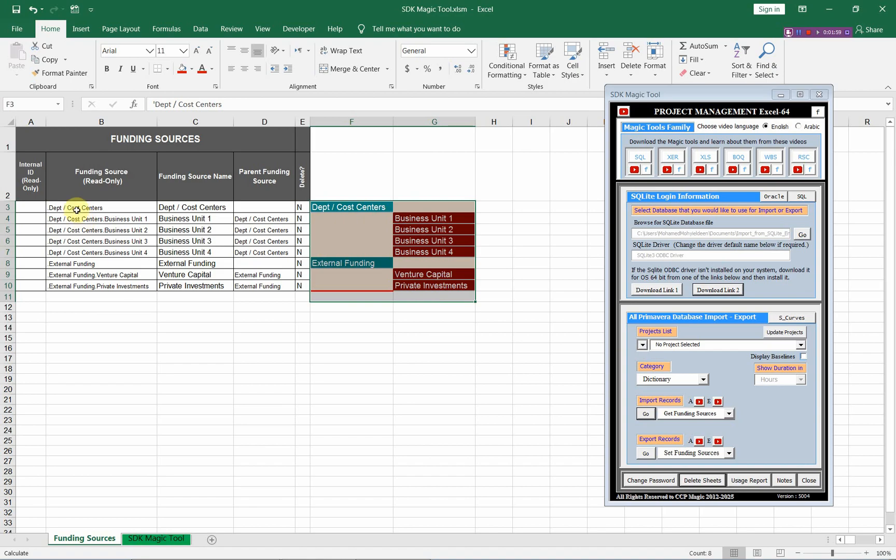
left_click_drag(77, 209, 296, 294)
key("Delete")
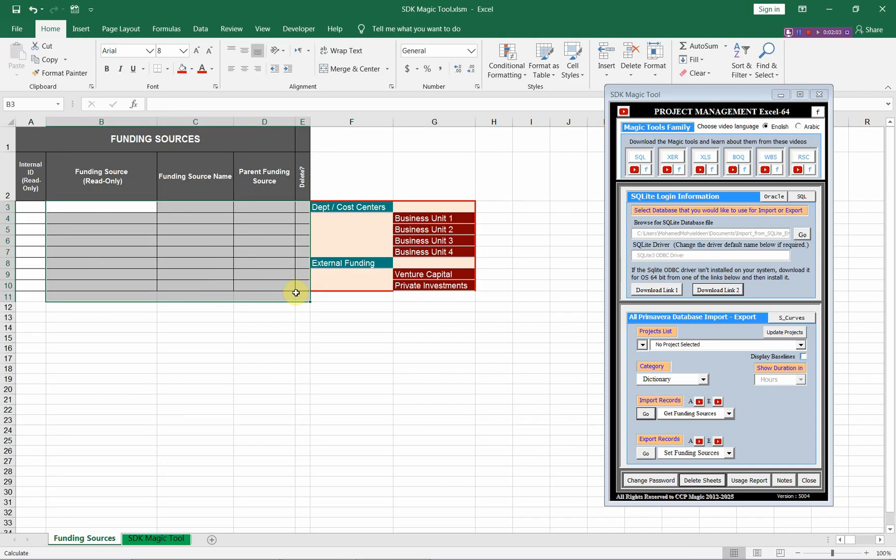
left_click(27, 206)
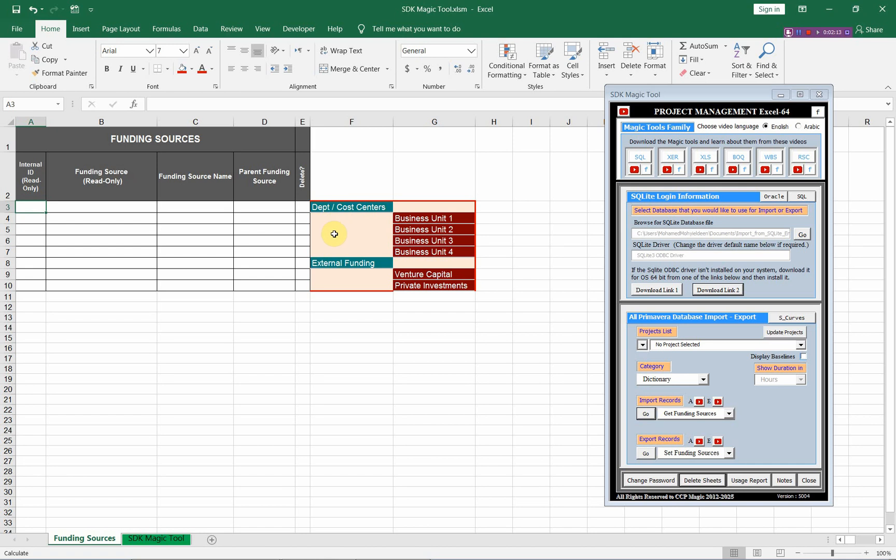
Select Export_to_SQLite_Eng.db as the SQLite database and export the charted funding sources to it.
left_click(799, 236)
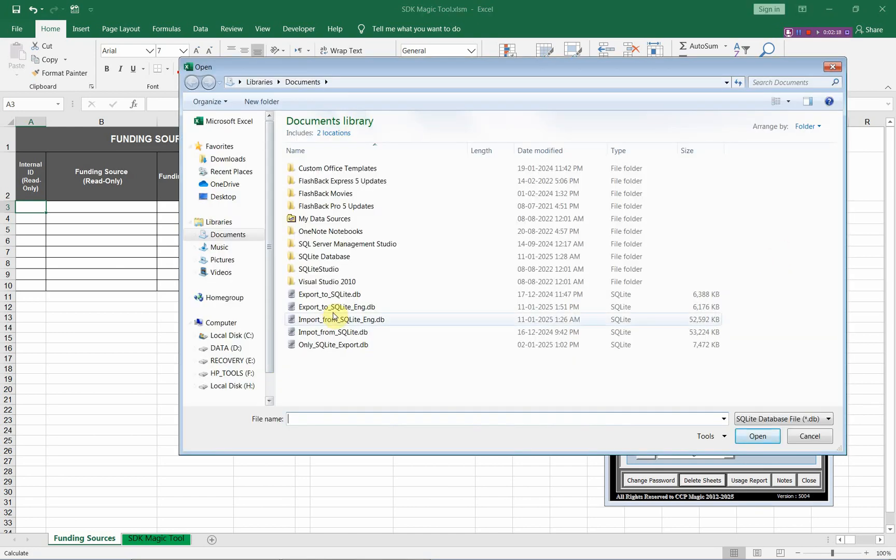
left_click(335, 306)
left_click(749, 438)
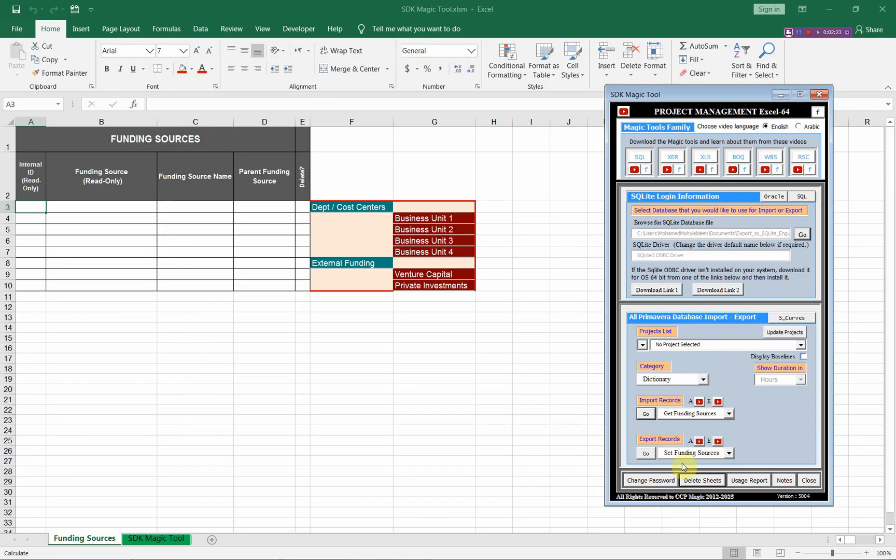
left_click(646, 456)
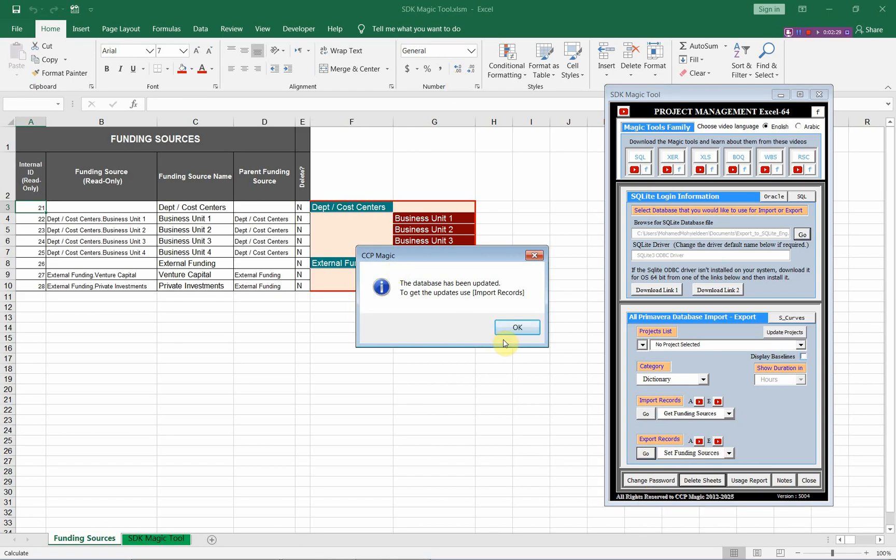
left_click(518, 327)
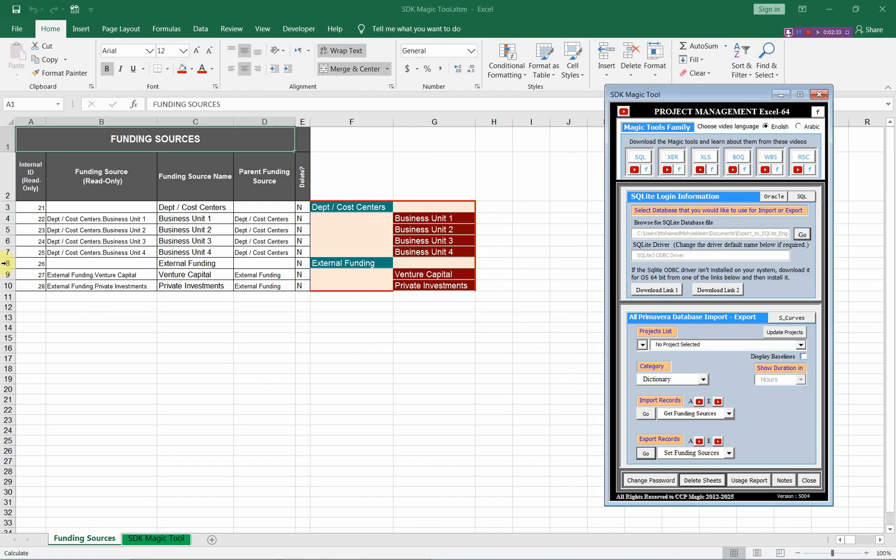
Re-import the funding sources from Export_to_SQLite_Eng.db to refresh the sheet, and dismiss the import summary.
left_click_drag(35, 206, 31, 285)
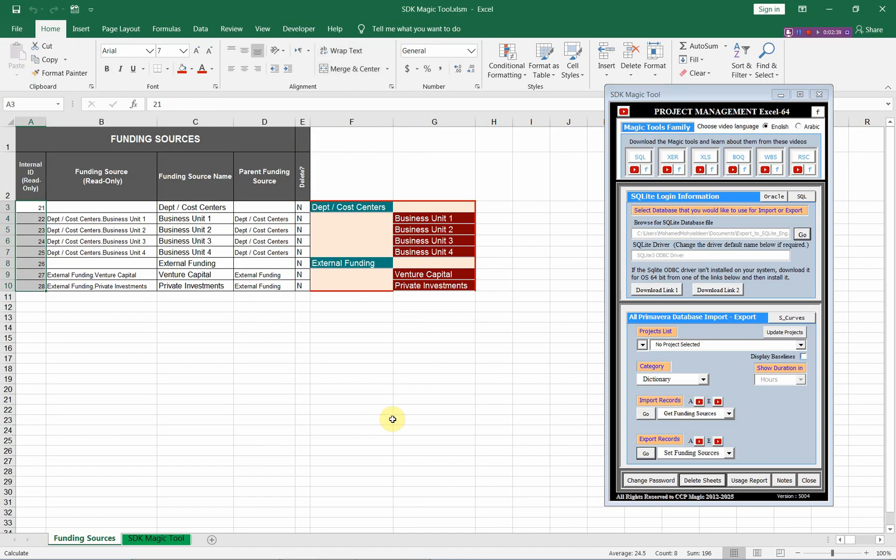
left_click(651, 415)
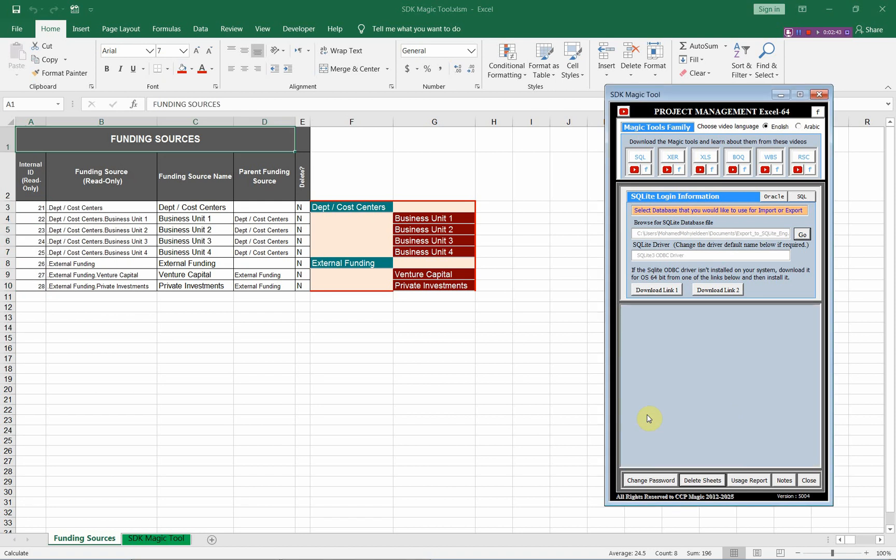
left_click(34, 141)
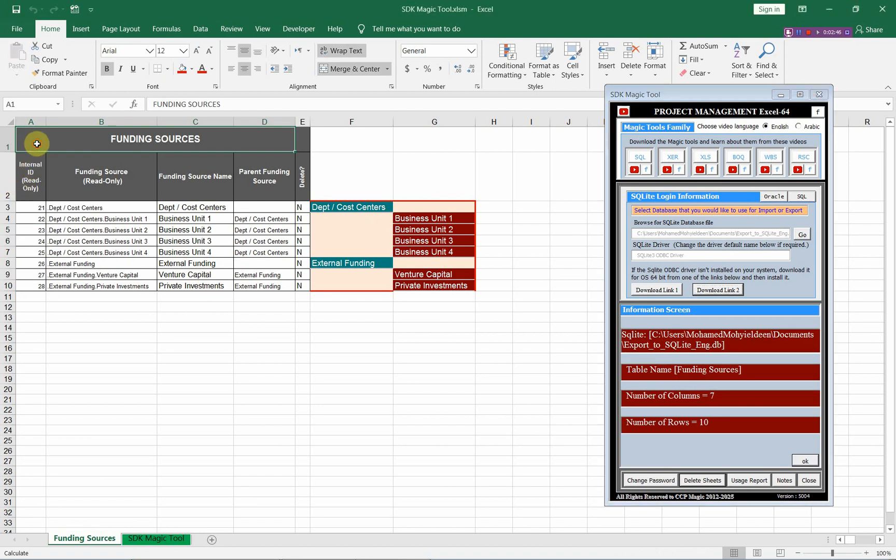
left_click(806, 461)
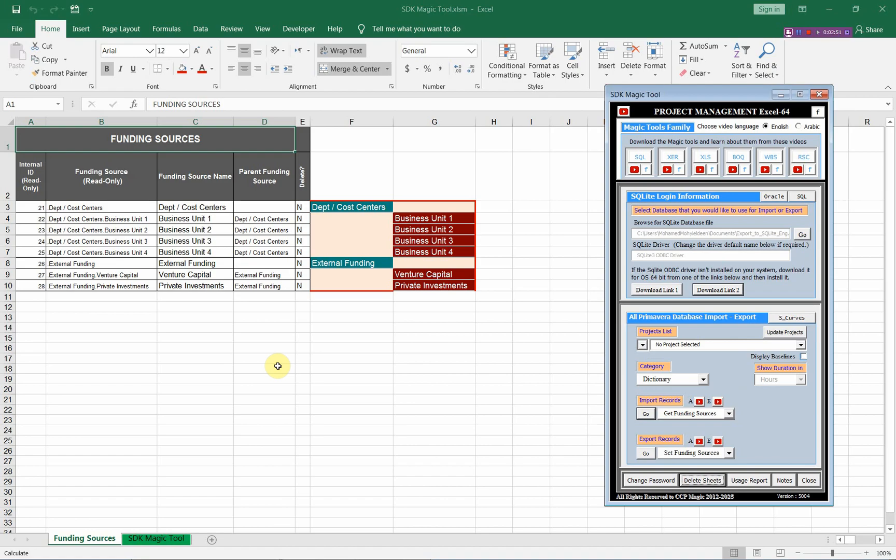
Switch to Primavera P6 and inspect the exported hierarchy in a widened Funding Sources dialog, closing it when done.
key("alt+Tab")
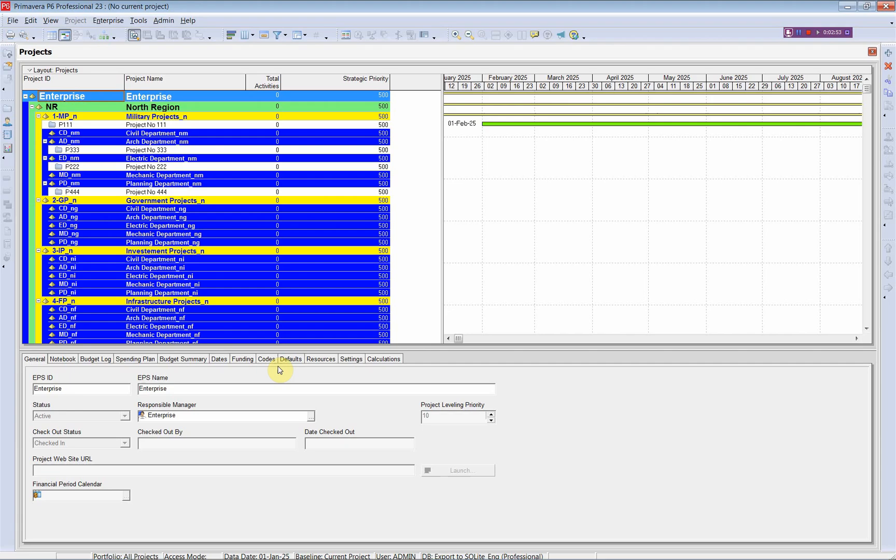
left_click(15, 21)
left_click(32, 50)
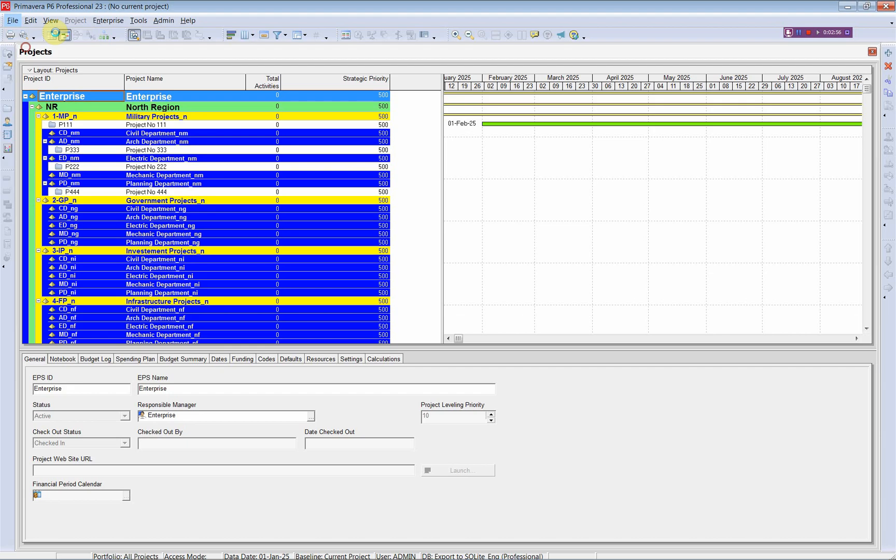
left_click(110, 20)
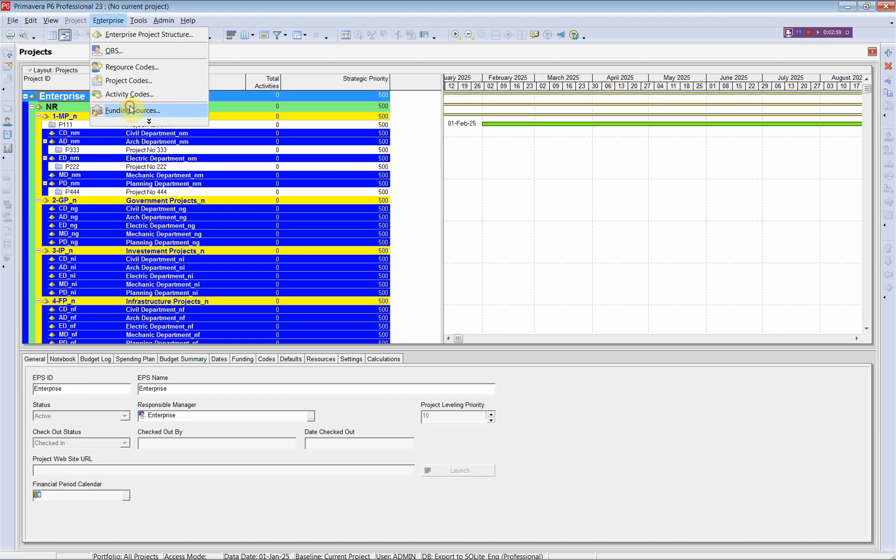
left_click(131, 109)
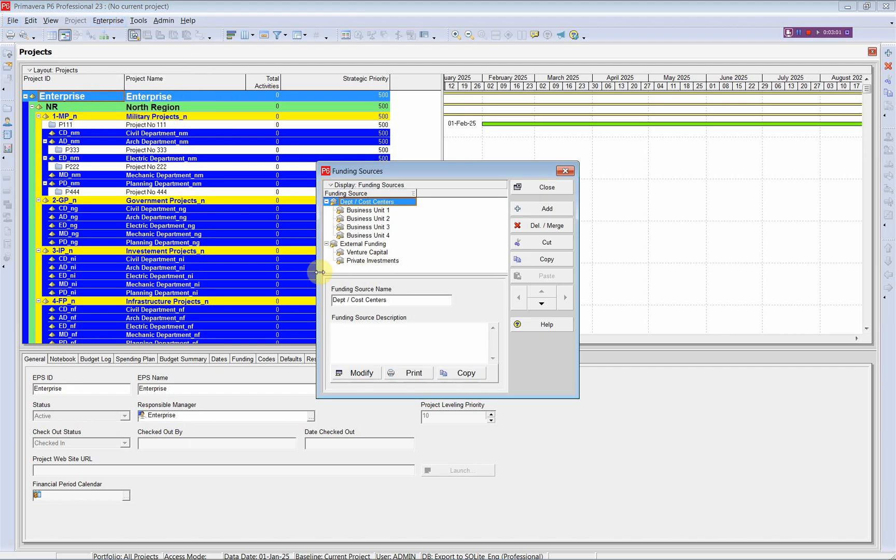
left_click_drag(317, 267, 245, 268)
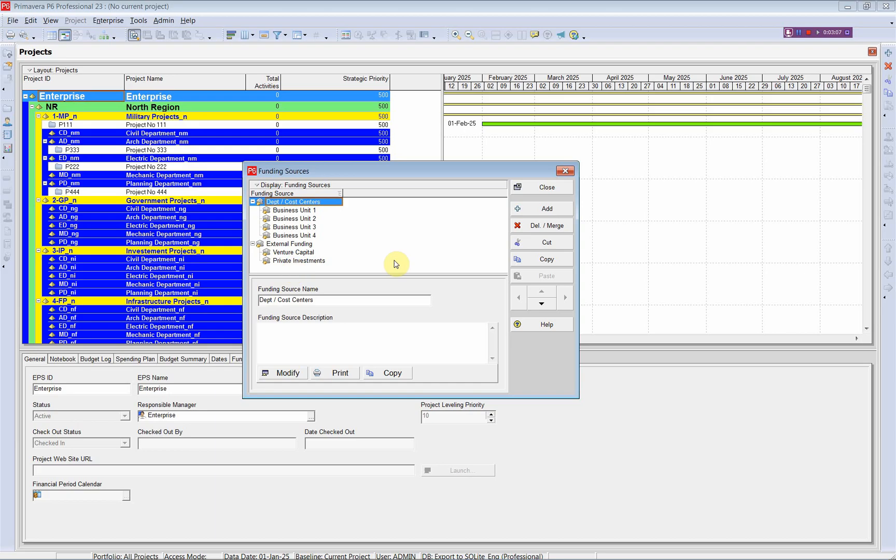
left_click(558, 187)
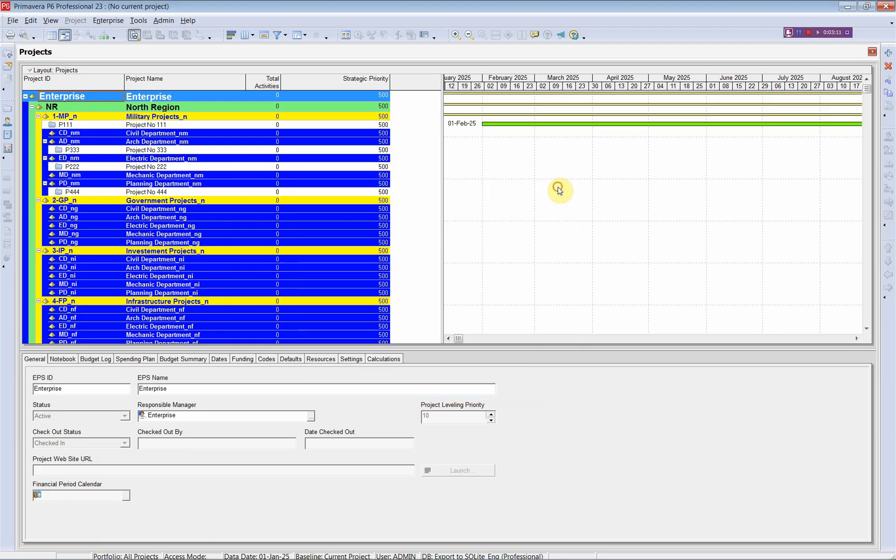
Switch to Excel, insert a row above External Funding, and fill the chart's last Business Unit cell down to add Business Unit 5 in G8.
key("alt+Tab")
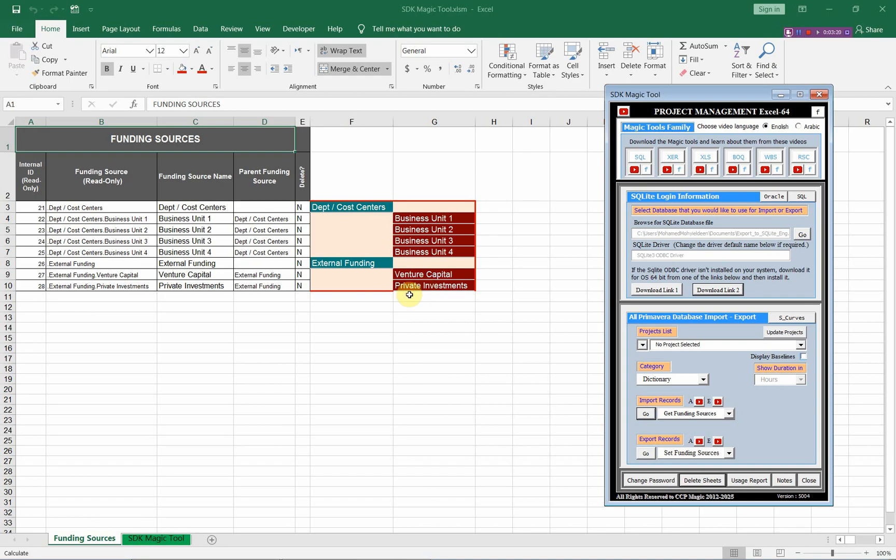
left_click(5, 263)
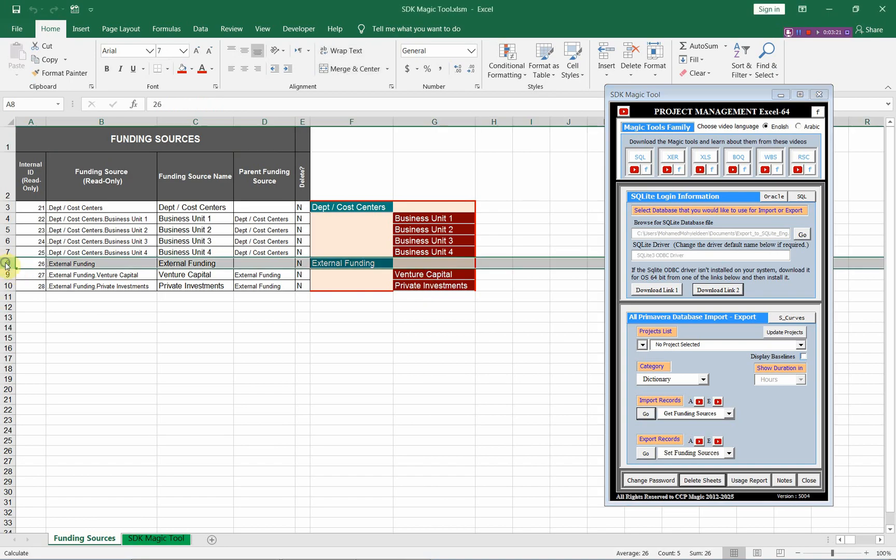
right_click(5, 263)
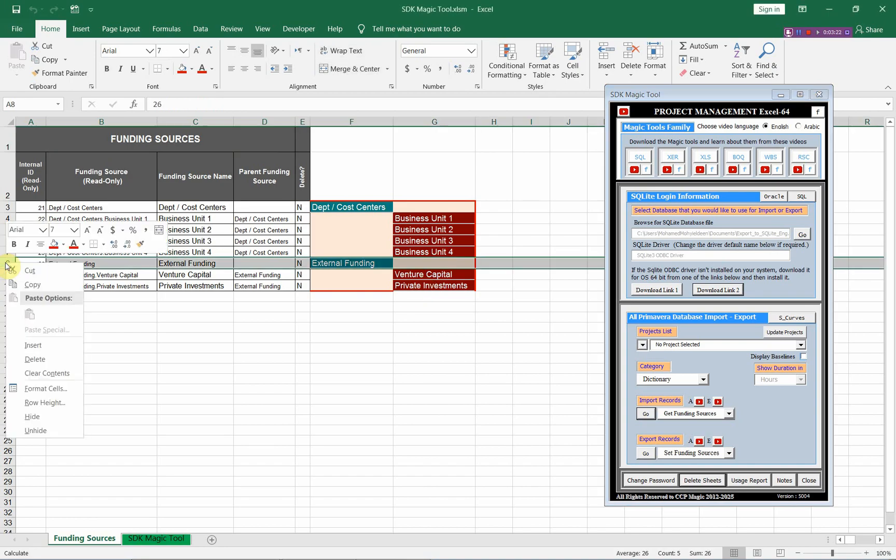
left_click(35, 345)
left_click(459, 249)
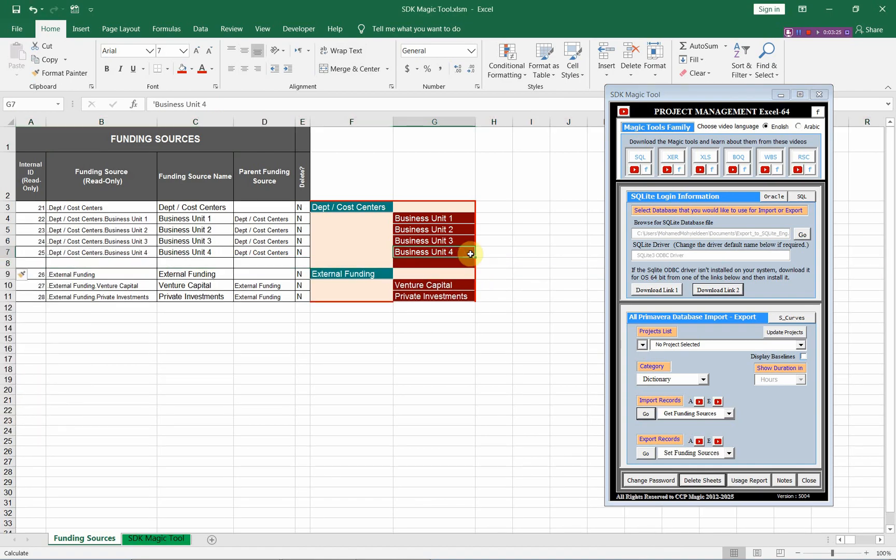
left_click_drag(474, 256, 475, 266)
left_click(425, 262)
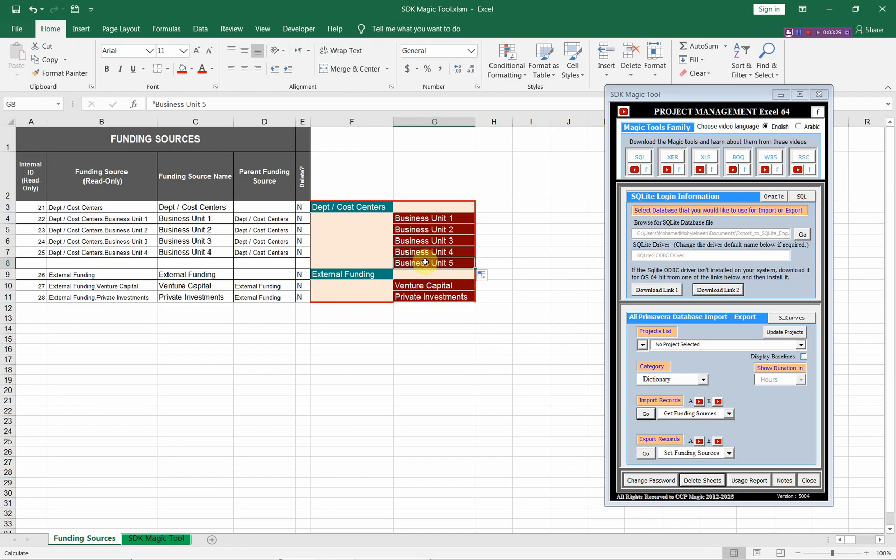
Export the funding sources with Business Unit 5 to the database, re-import them into the sheet, and dismiss the import summary.
left_click(645, 454)
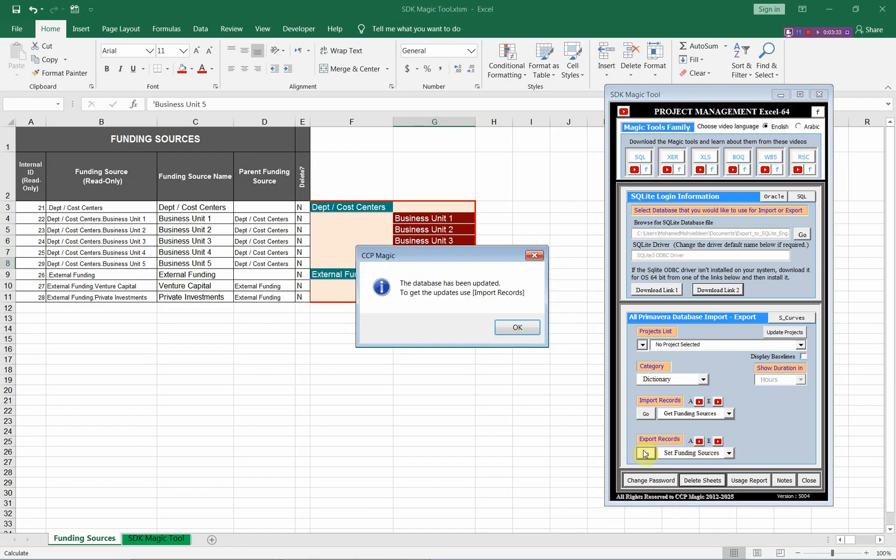
left_click(518, 326)
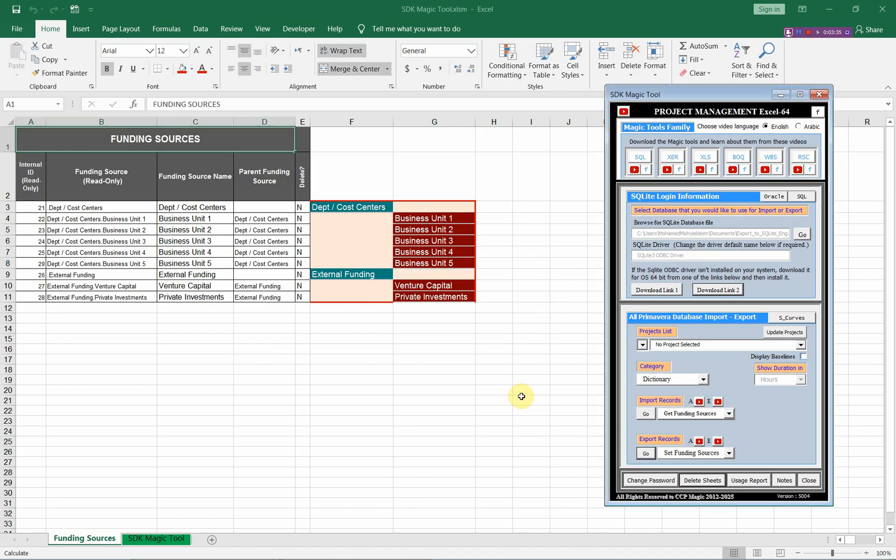
left_click(644, 414)
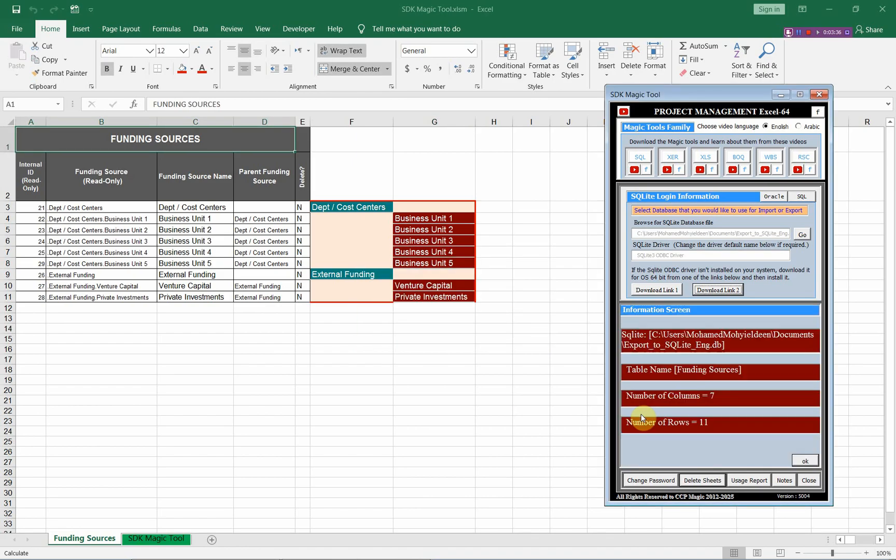
left_click(801, 459)
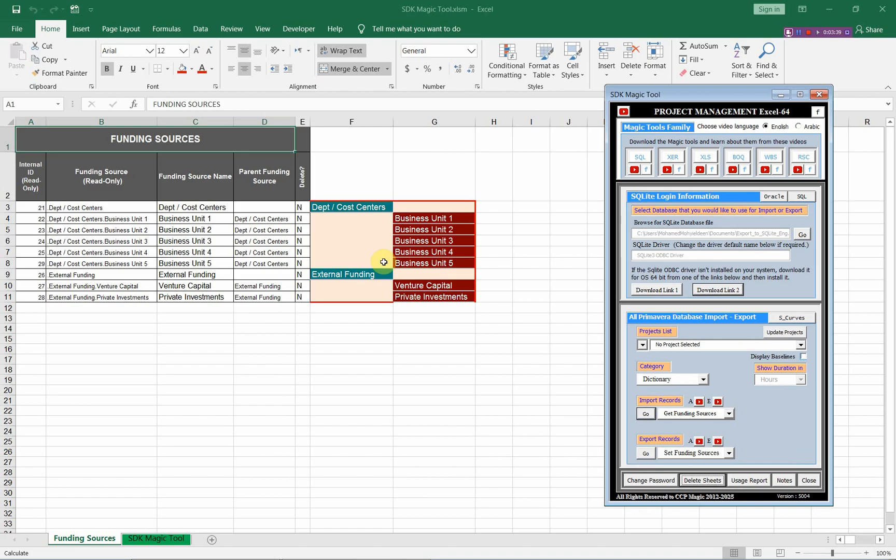
left_click(450, 260)
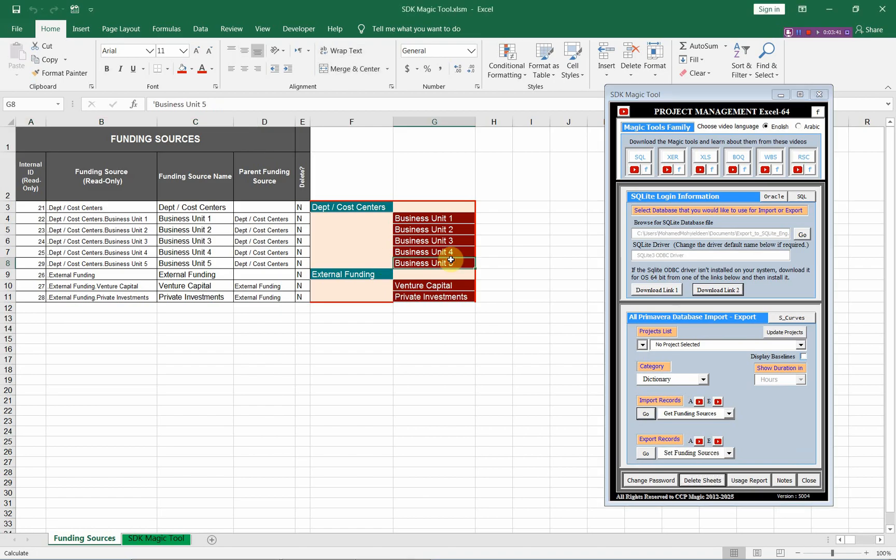
Switch to Primavera P6 and check Business Unit 5 under Dept / Cost Centers in the Funding Sources dialog, closing it when done.
key("alt+Tab")
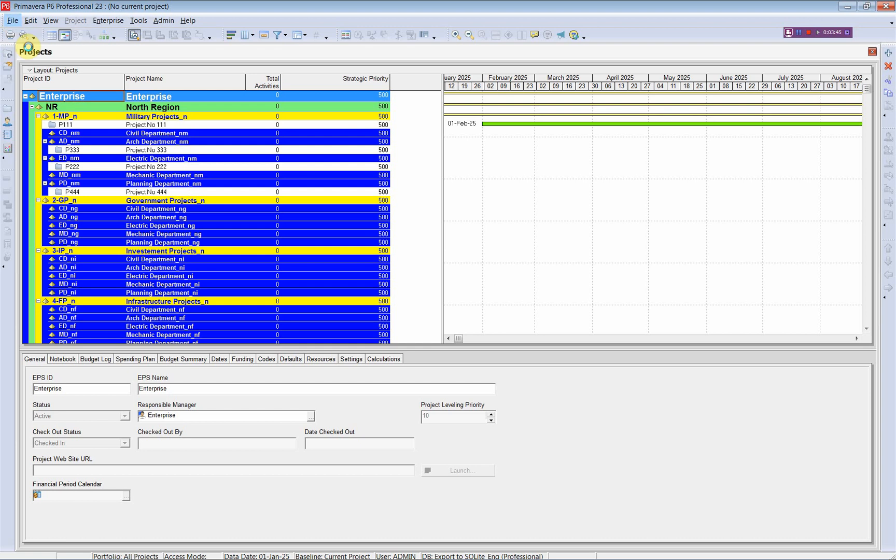
left_click(108, 20)
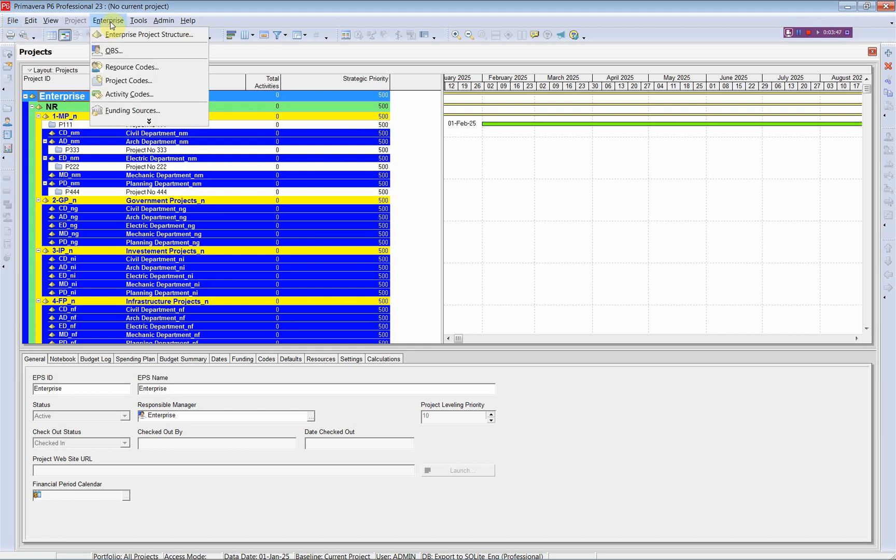
left_click(132, 110)
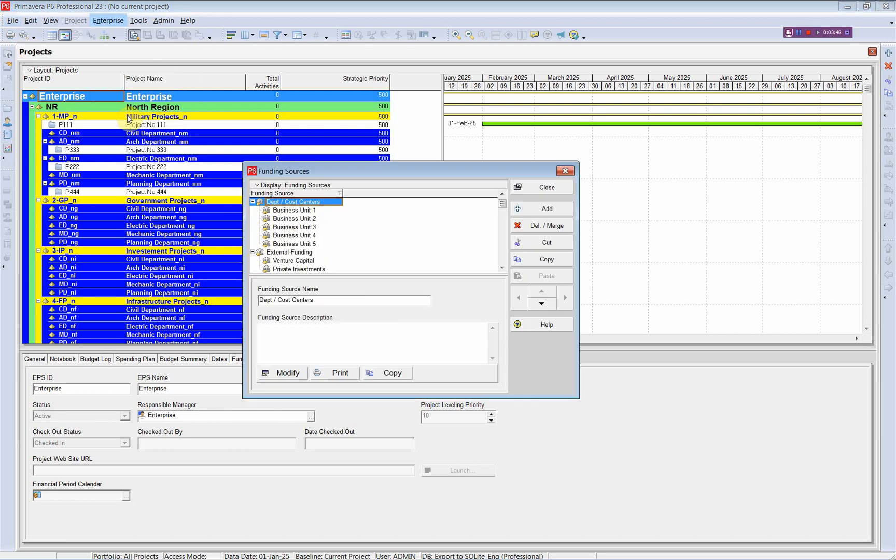
left_click(291, 244)
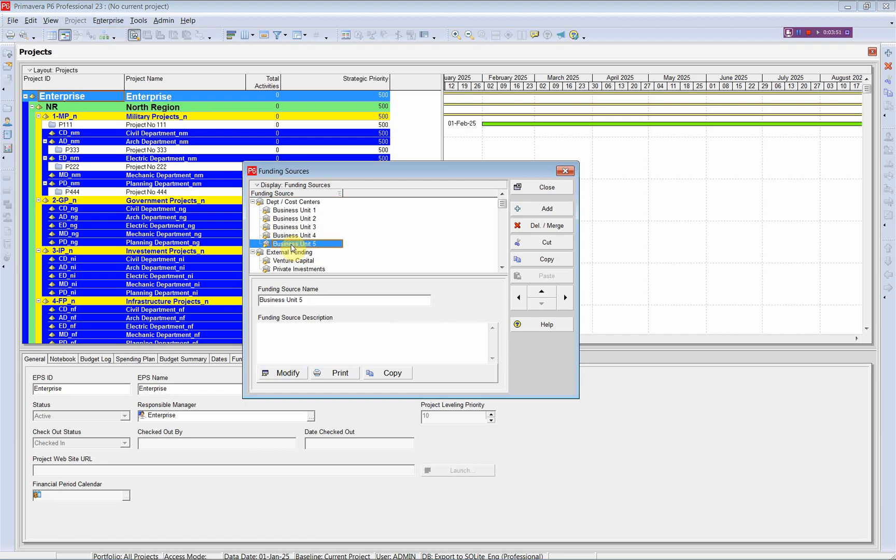
left_click(565, 174)
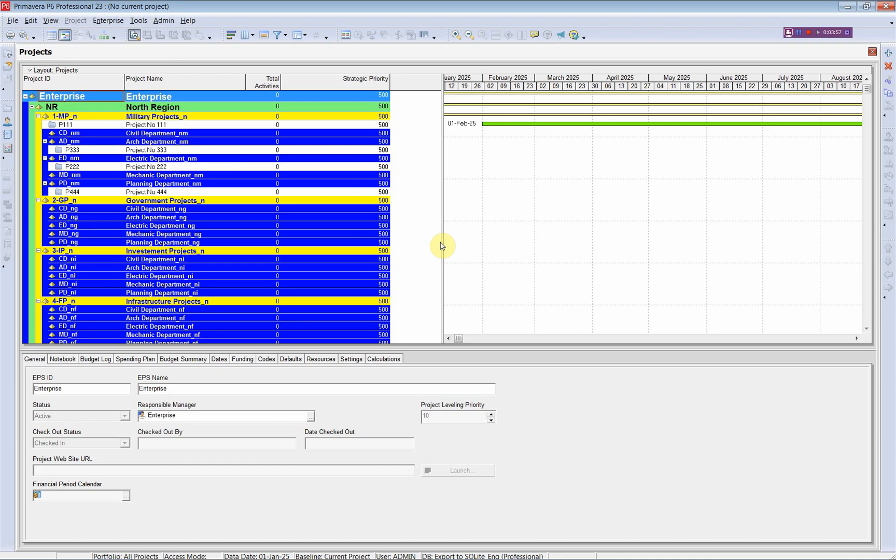
Switch to Excel and mark the External Funding parent row for deletion by entering y in E9.
key("alt+Tab")
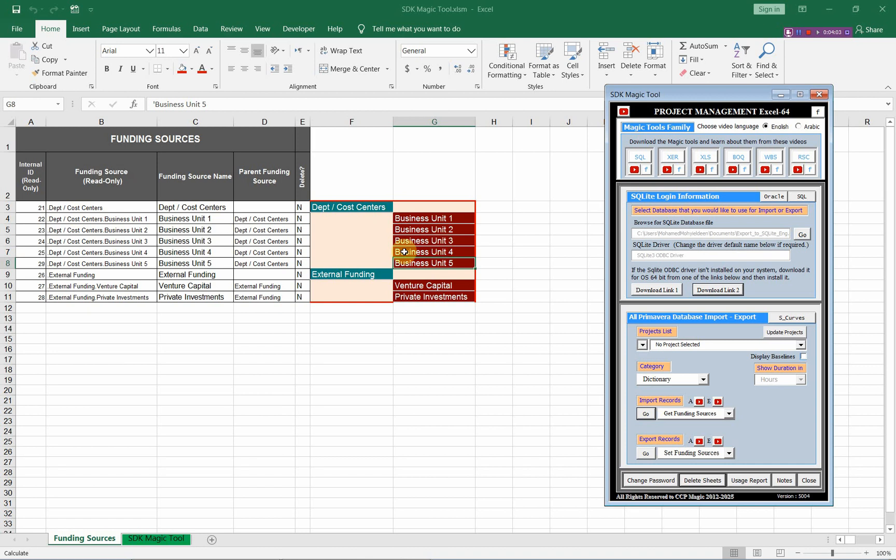
left_click(301, 273)
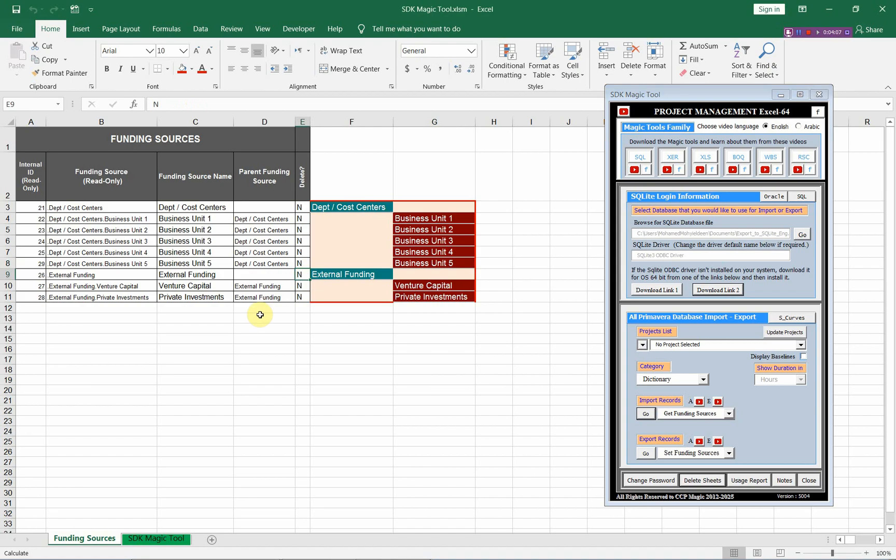
type("y")
left_click(329, 274)
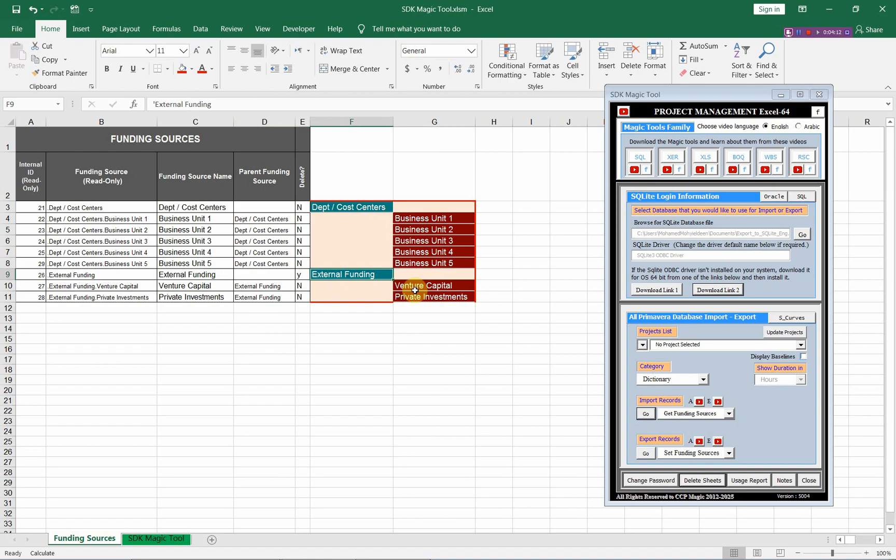
left_click(301, 307)
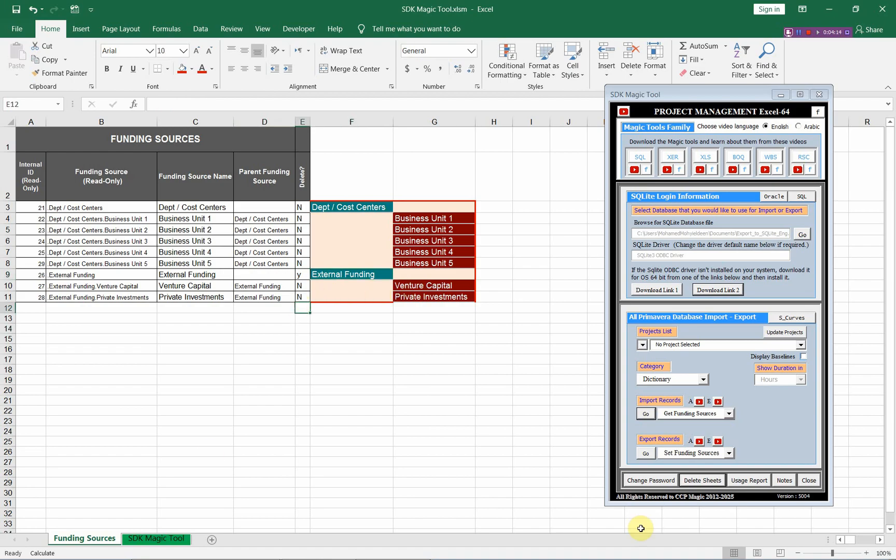
Export the External Funding deletion to the database and re-import the funding sources to refresh the sheet.
left_click(646, 454)
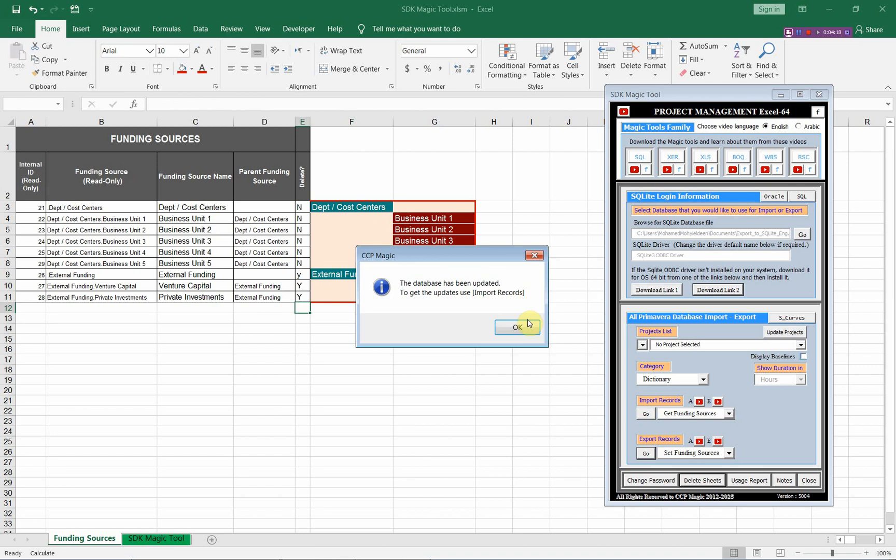
left_click(527, 326)
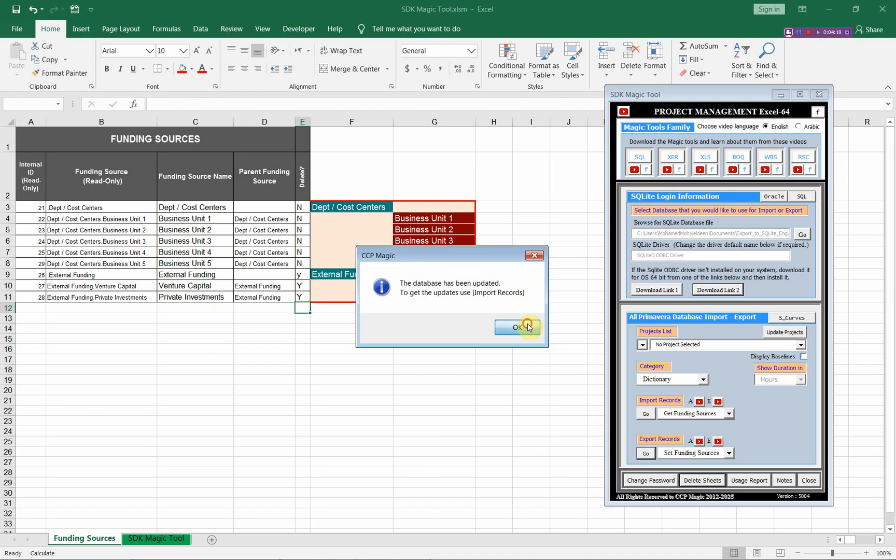
left_click(645, 415)
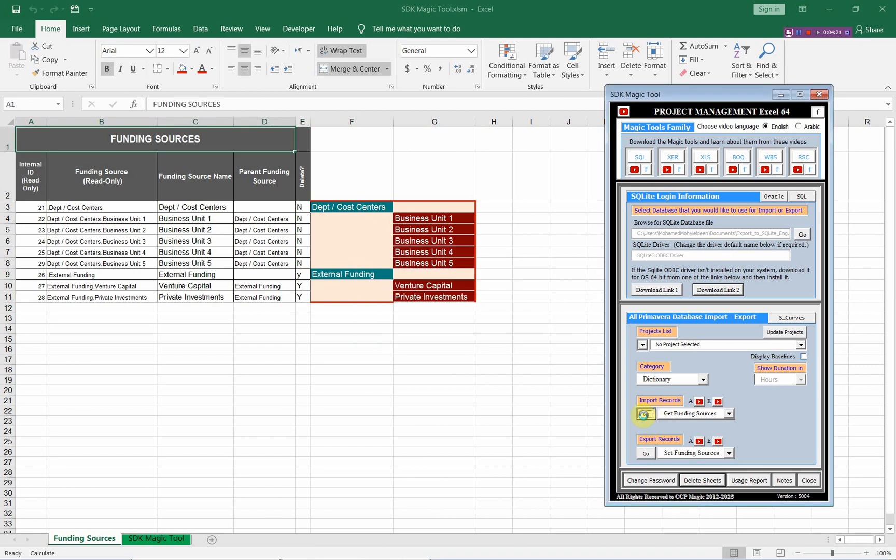
left_click(37, 209)
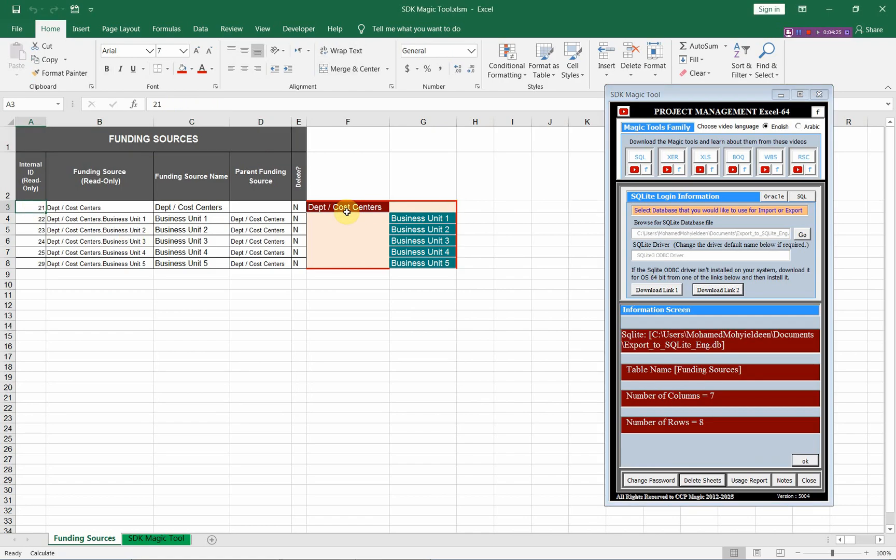
Examine the remaining hierarchy in Primavera P6's Funding Sources dialog, close it, and return to Excel to dismiss the import summary.
key("alt+Tab")
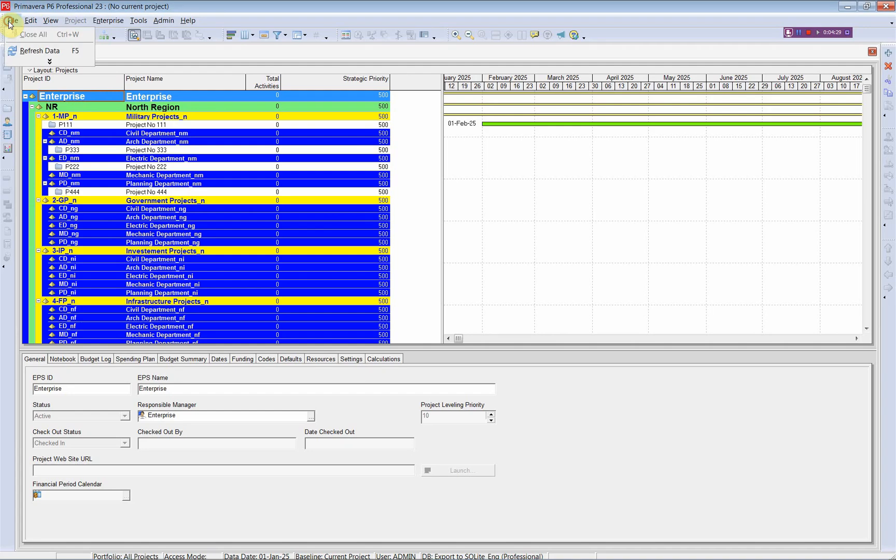
left_click(108, 20)
left_click(134, 111)
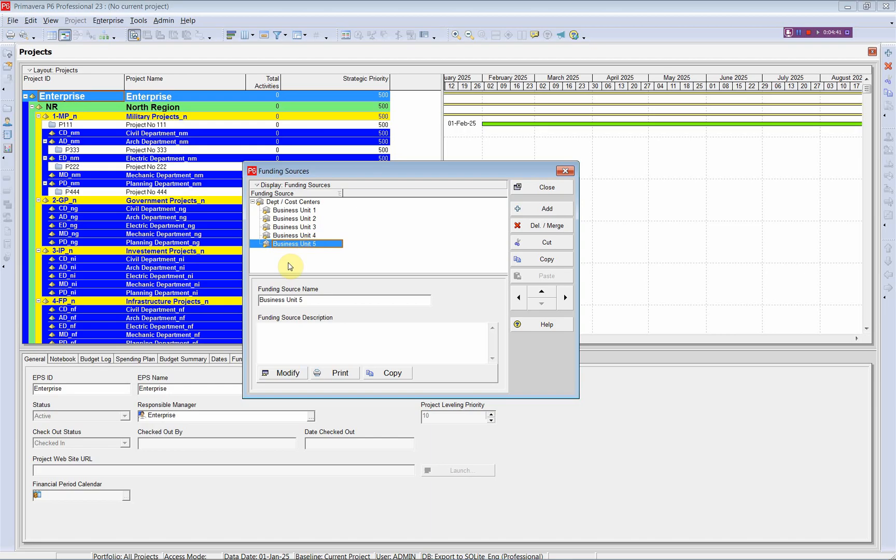
left_click(565, 171)
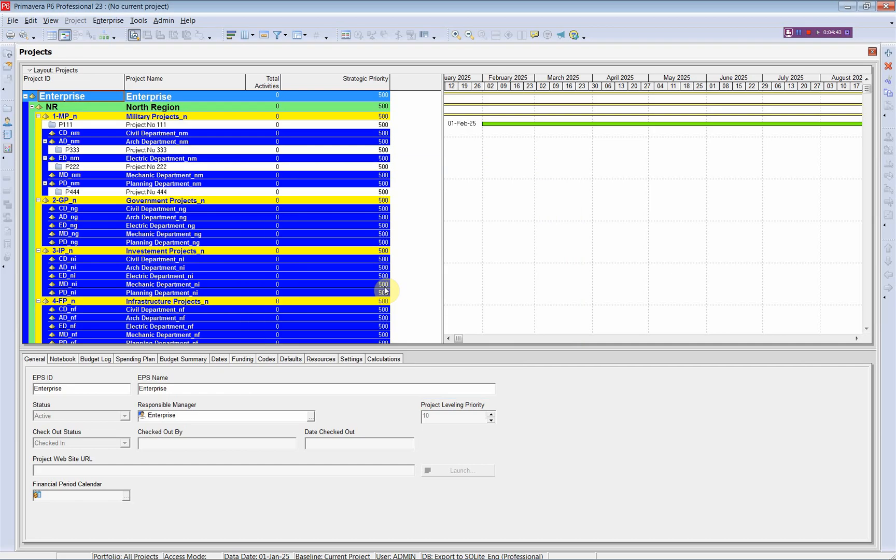
key("alt+Tab")
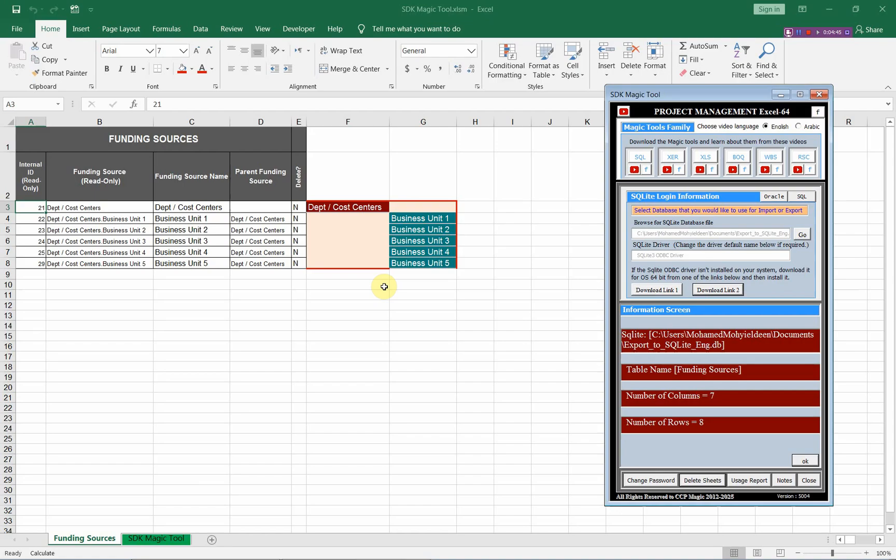
left_click(806, 461)
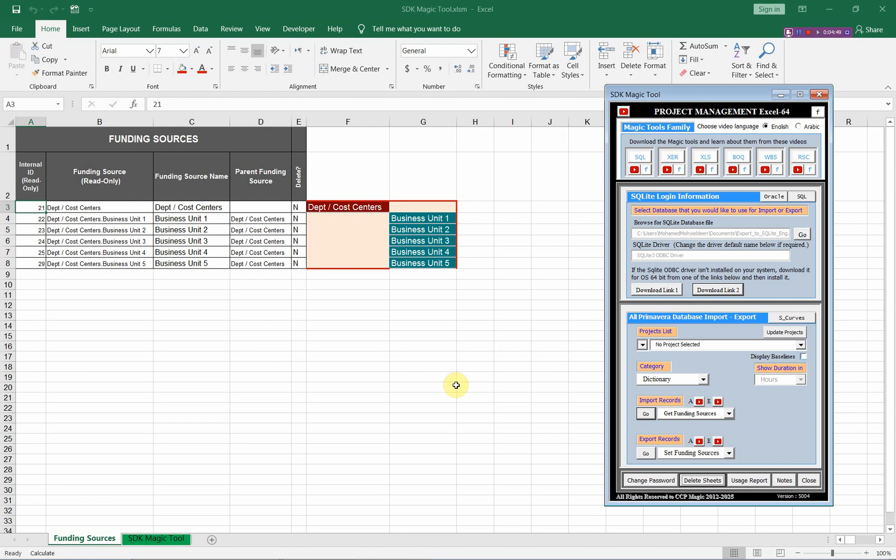